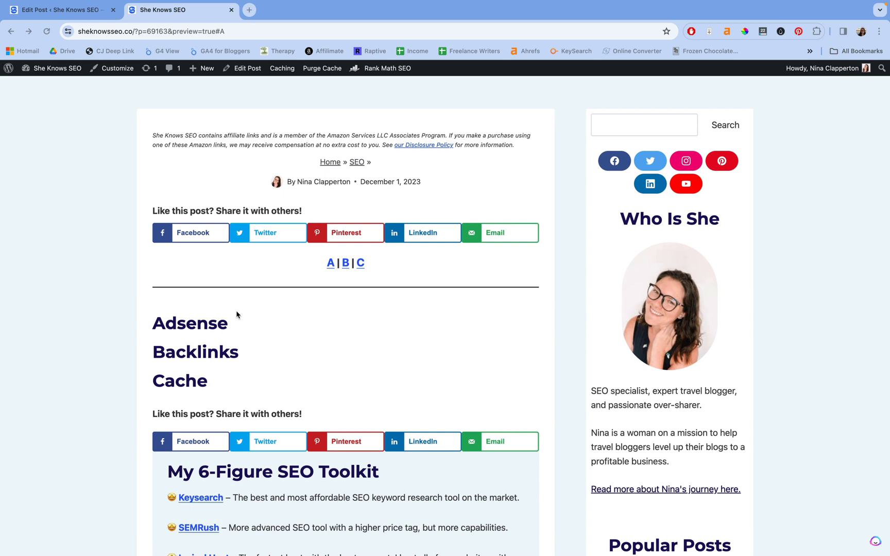
Add a 'Domain Authority' block below Cache and turn it into an H2 heading.
{"action": "left_click", "coordinate": [73, 14]}
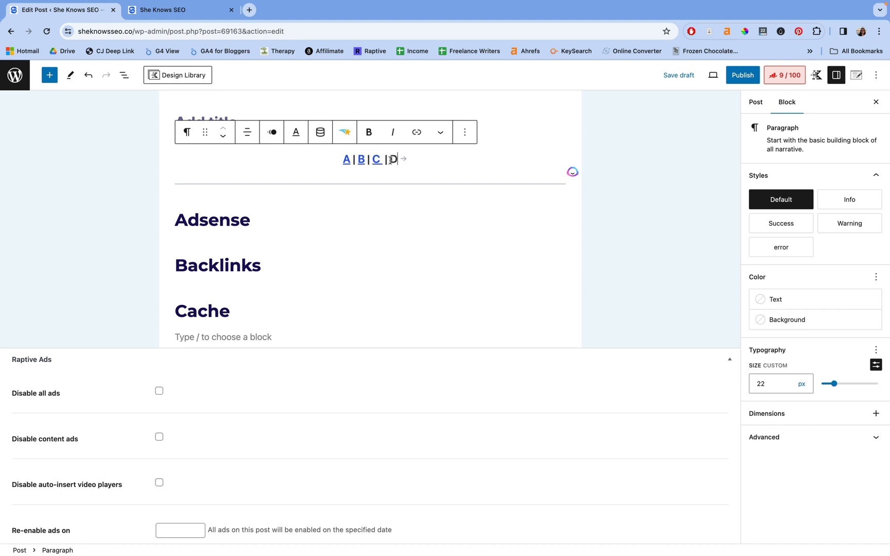
{"action": "left_click", "coordinate": [253, 336]}
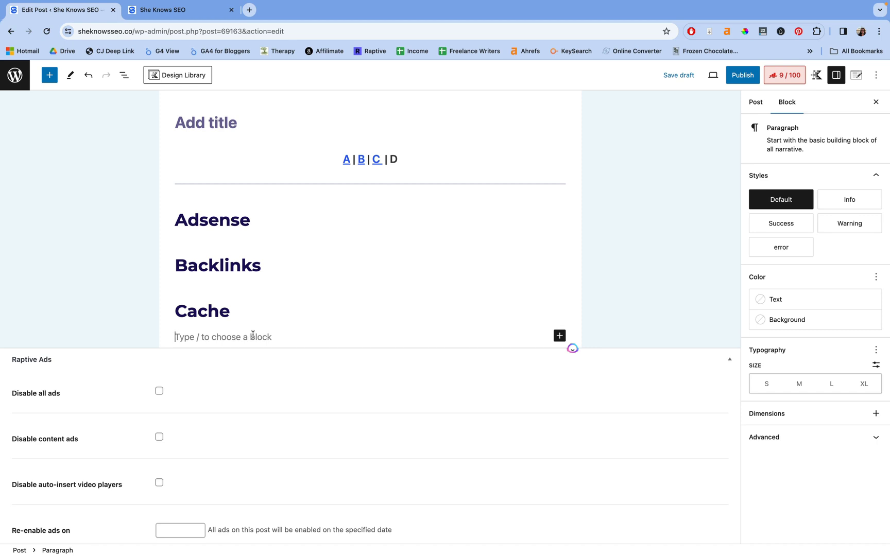
{"action": "type", "text": "Domain A"}
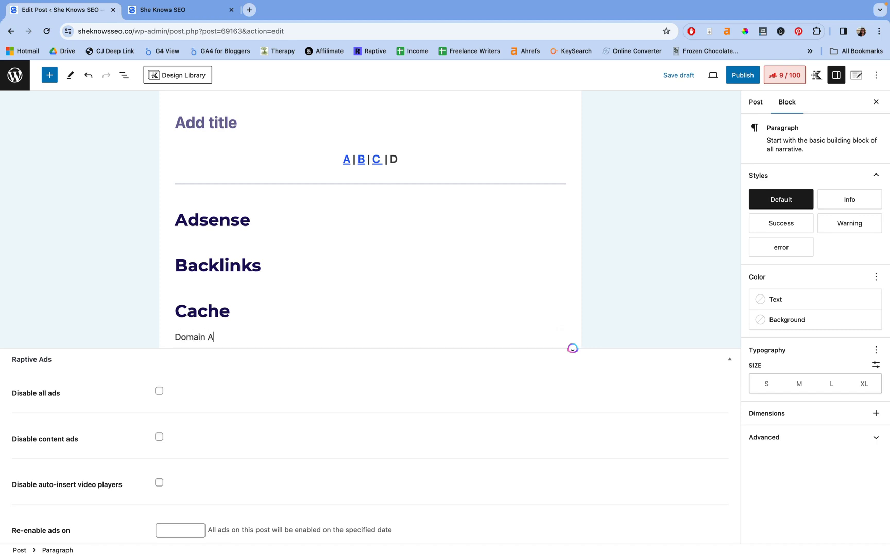
{"action": "type", "text": "uthority"}
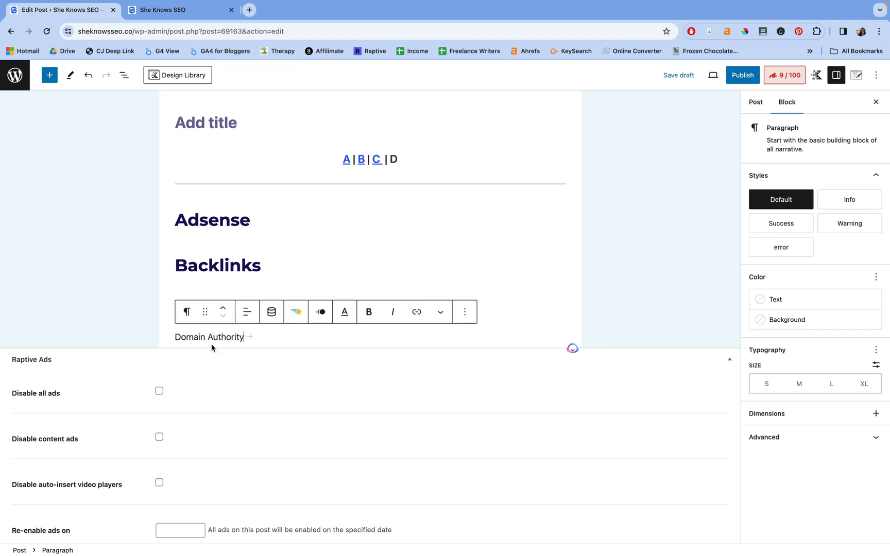
{"action": "left_click", "coordinate": [187, 312]}
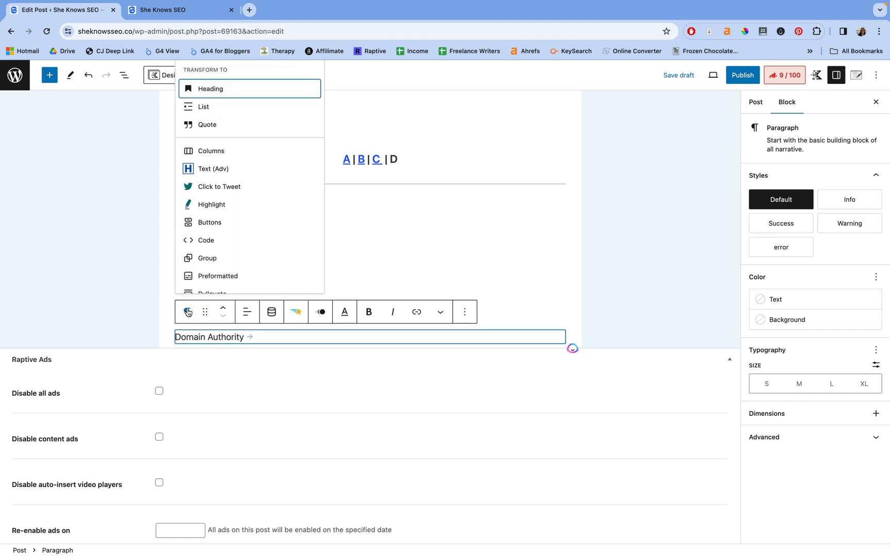
{"action": "left_click", "coordinate": [239, 96]}
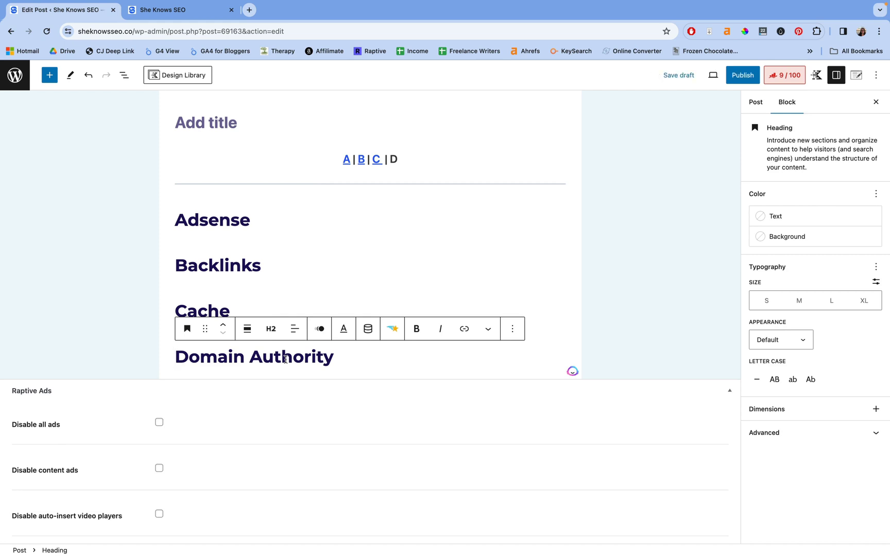
Select the Adsense heading and bring up its block options menu.
{"action": "left_click", "coordinate": [253, 214]}
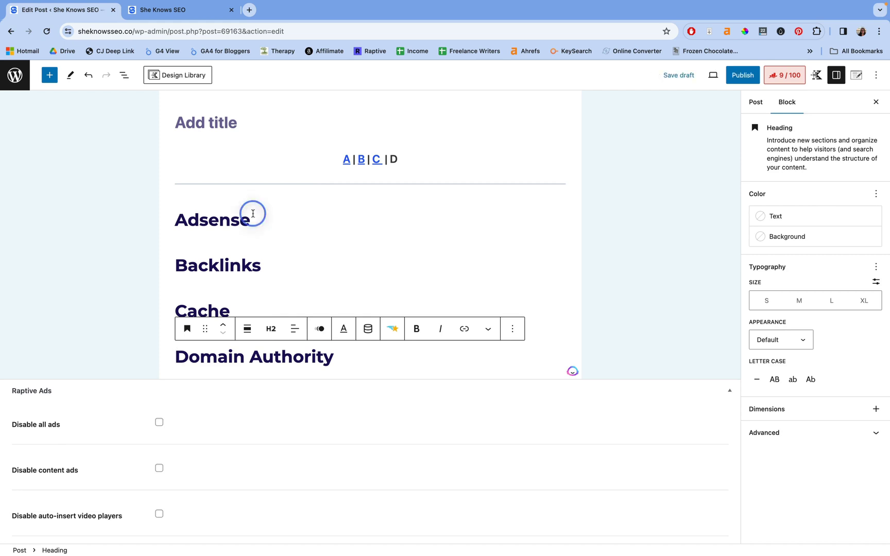
{"action": "double_click", "coordinate": [253, 213]}
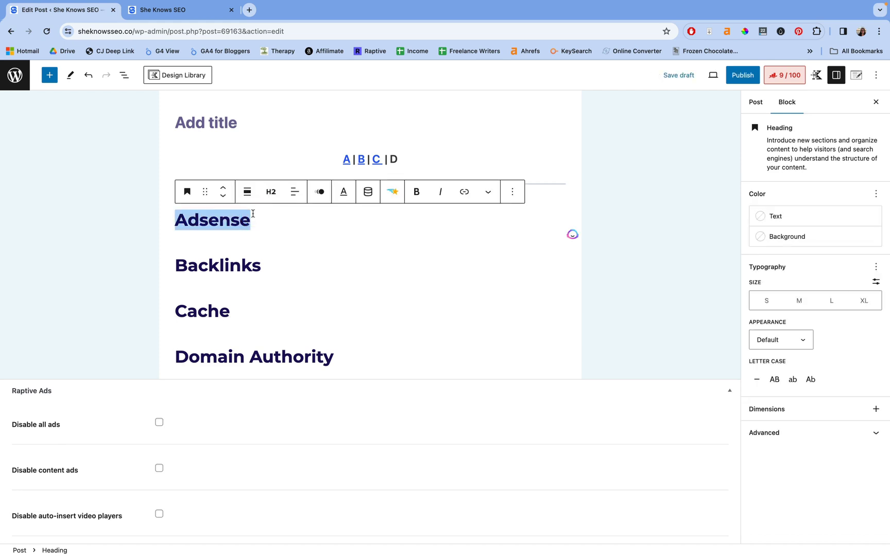
{"action": "left_click", "coordinate": [513, 192]}
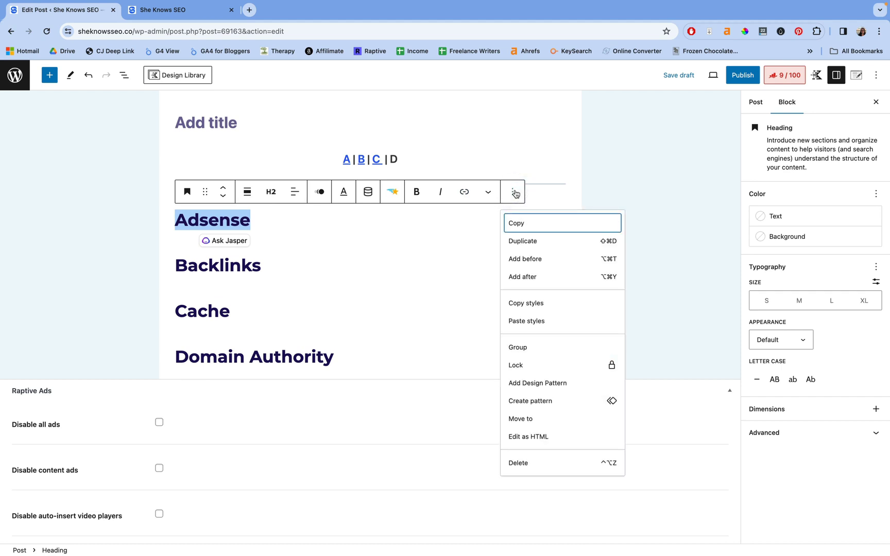
Show the Adsense heading as HTML and highlight its id="A" attribute.
{"action": "left_click", "coordinate": [521, 438]}
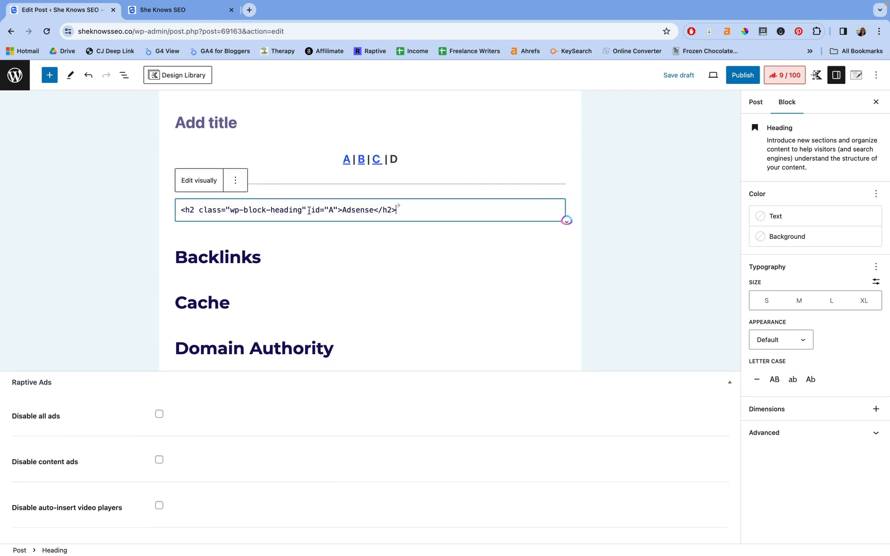
{"action": "left_click_drag", "start_coordinate": [311, 210], "coordinate": [338, 210]}
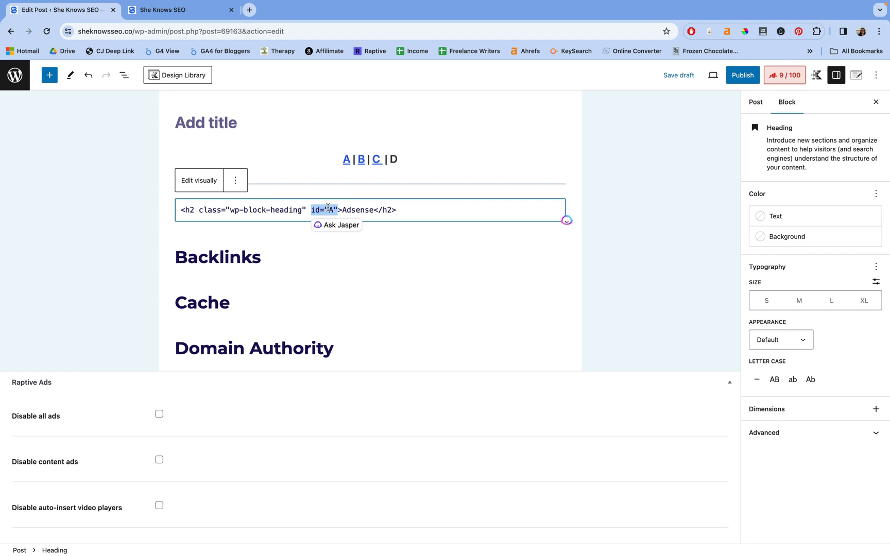
Open the Domain Authority heading as HTML and add id="D" inside its h2 tag.
{"action": "left_click", "coordinate": [294, 363]}
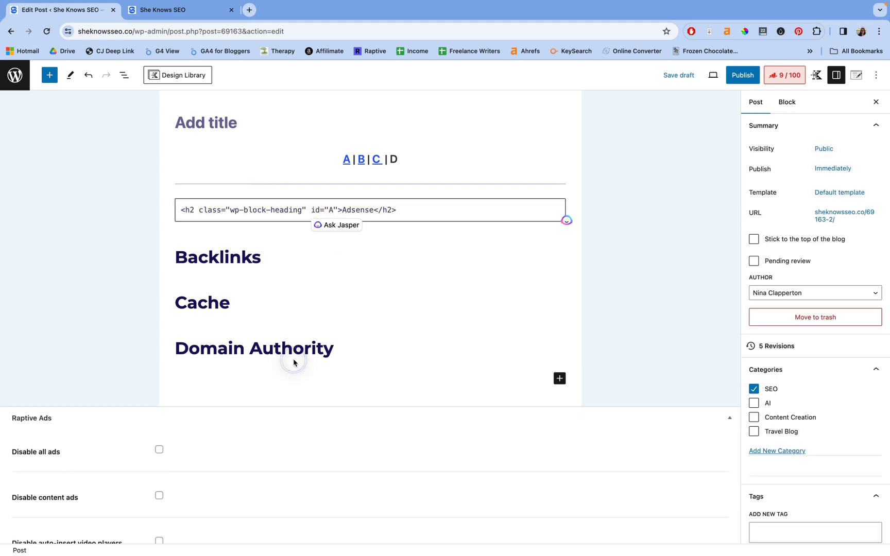
{"action": "triple_click", "coordinate": [294, 349]}
{"action": "left_click", "coordinate": [511, 320]}
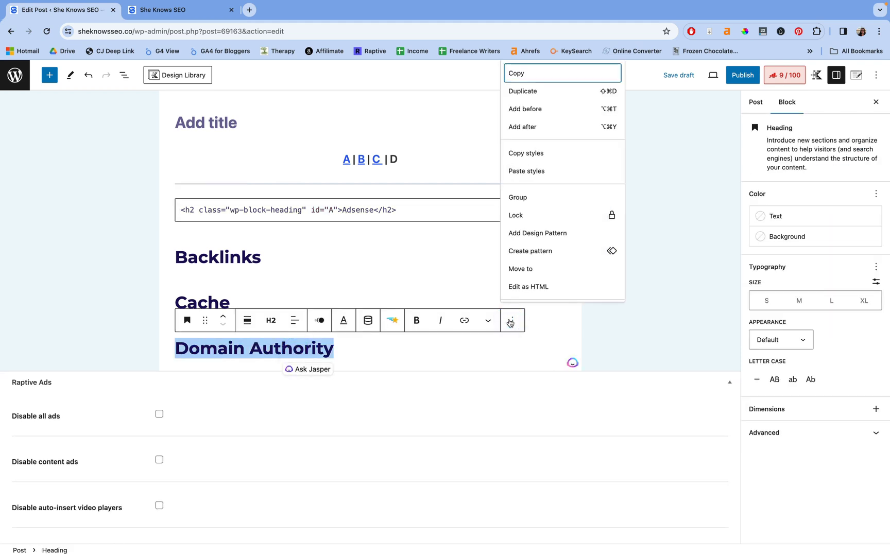
{"action": "left_click", "coordinate": [532, 287]}
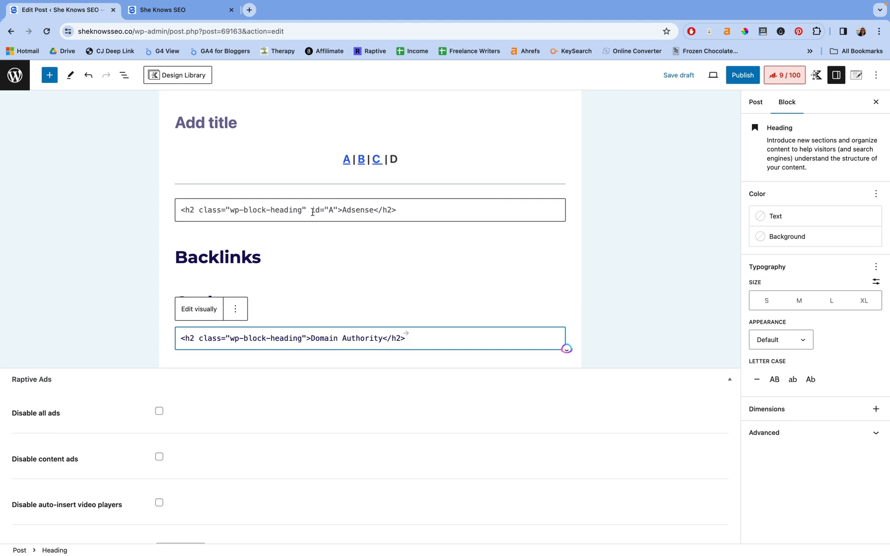
{"action": "left_click", "coordinate": [307, 339]}
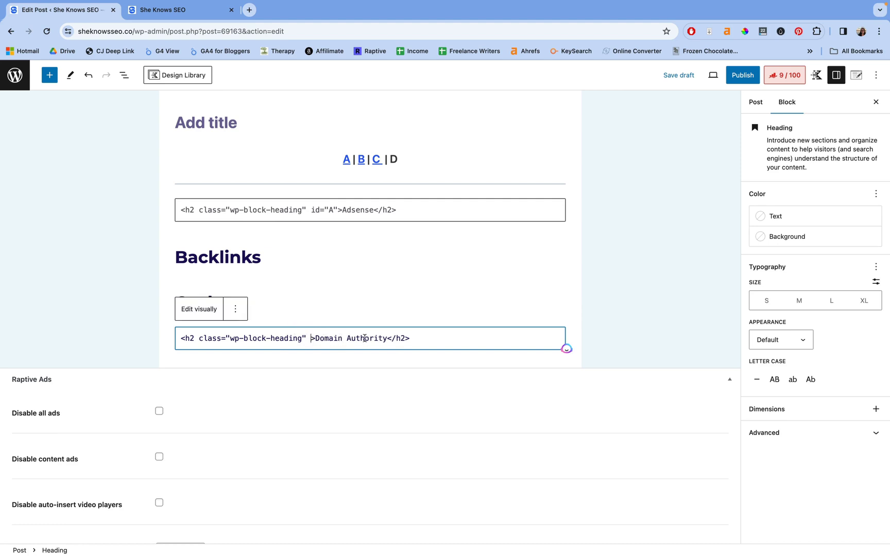
{"action": "type", "text": "id=\""}
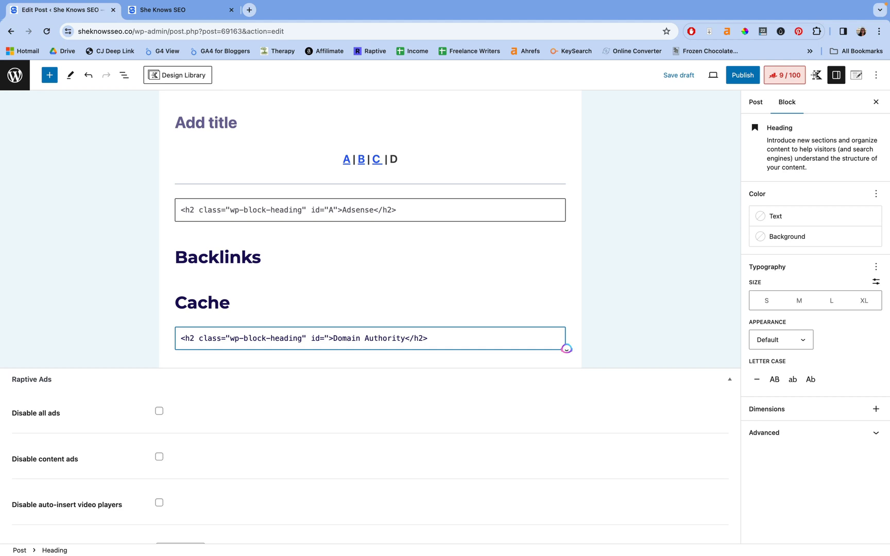
{"action": "type", "text": "D\""}
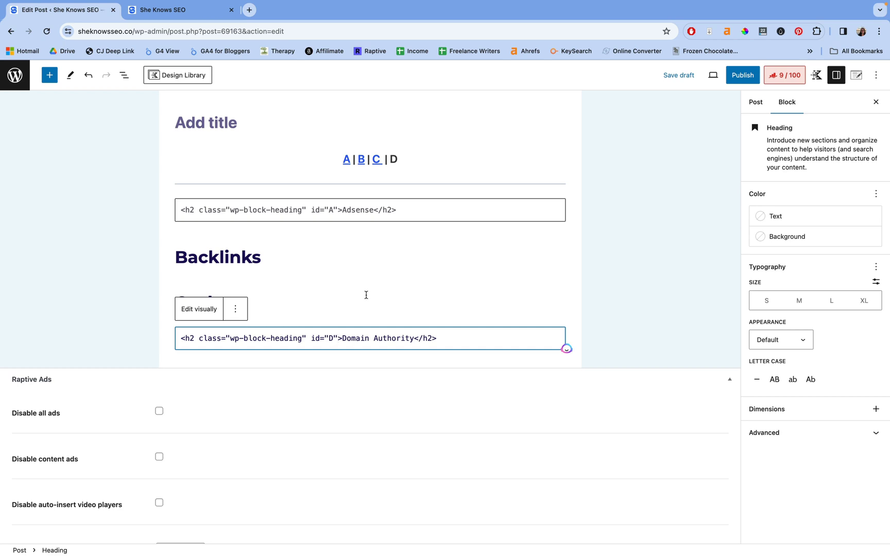
{"action": "type", "text": "-"}
{"action": "key", "text": "BackSpace"}
{"action": "type", "text": "-hea"}
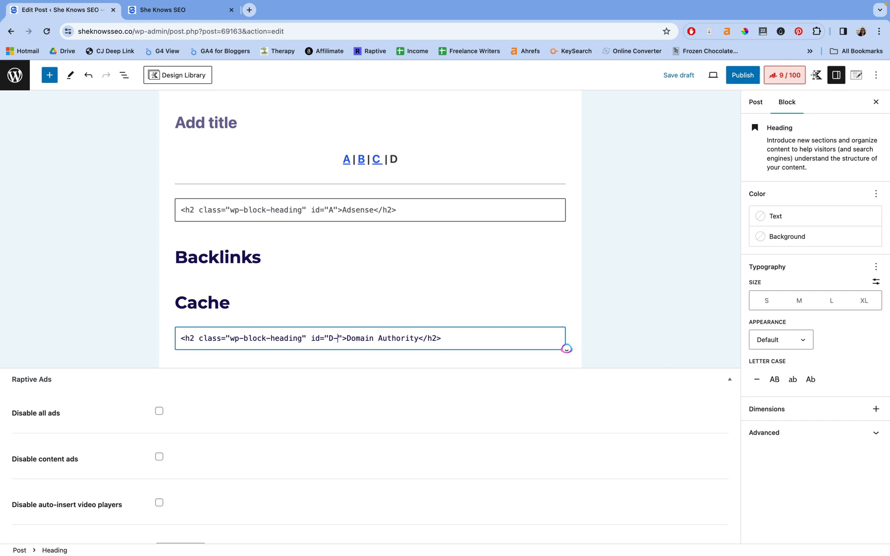
{"action": "type", "text": "d"}
{"action": "key", "text": "BackSpace"}
{"action": "key", "text": "BackSpace"}
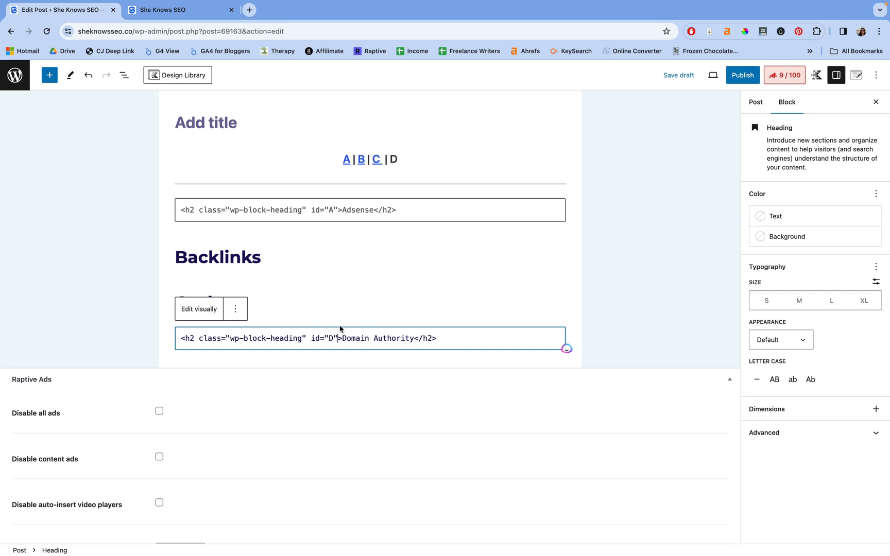
Link the menu letter D to #D, then bring up the Preview options.
{"action": "left_click", "coordinate": [394, 158]}
{"action": "triple_click", "coordinate": [393, 159]}
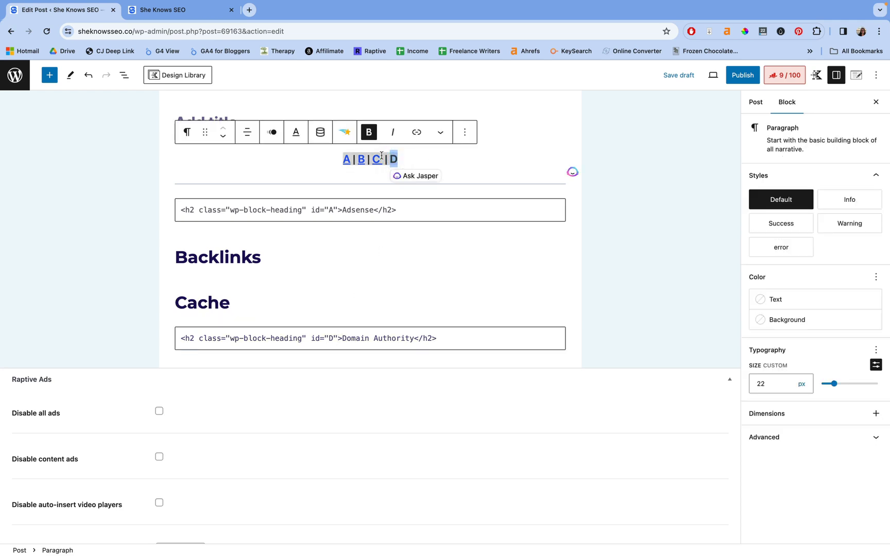
{"action": "left_click", "coordinate": [417, 133]}
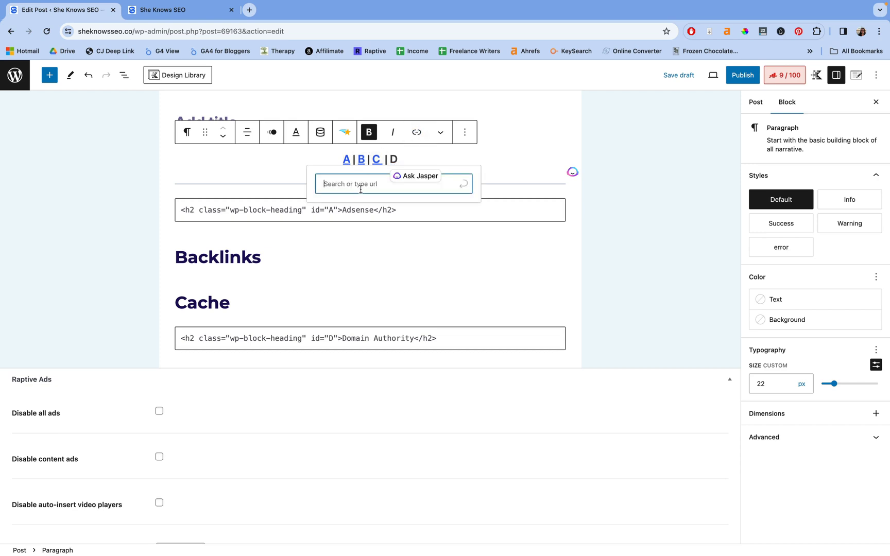
{"action": "type", "text": "#D"}
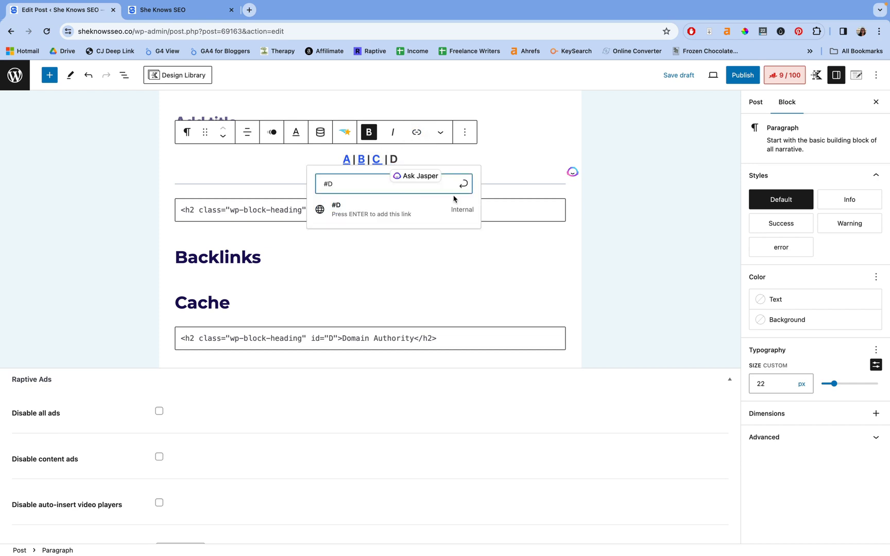
{"action": "left_click", "coordinate": [463, 185]}
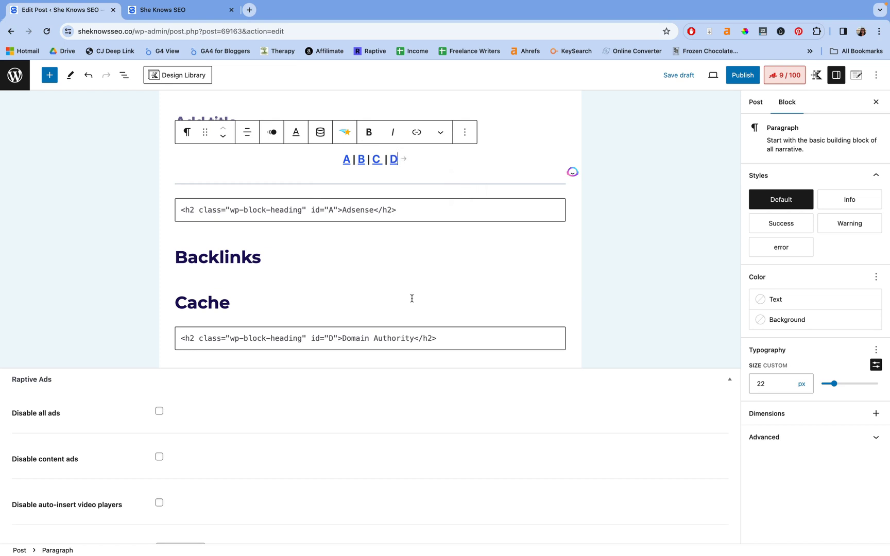
{"action": "left_click", "coordinate": [713, 76]}
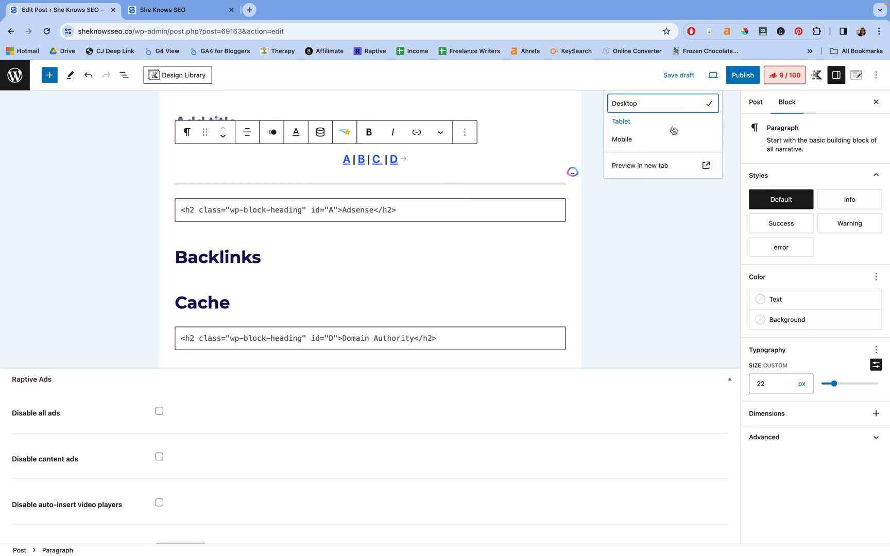
Preview the post in a new tab and follow the D jump link.
{"action": "left_click", "coordinate": [637, 167]}
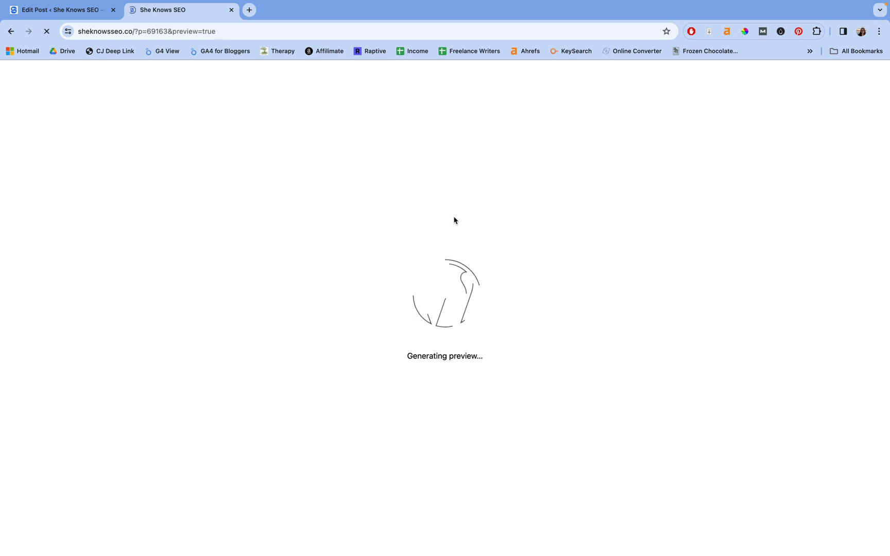
{"action": "scroll", "coordinate": [411, 278], "scroll_direction": "down", "scroll_amount": 3}
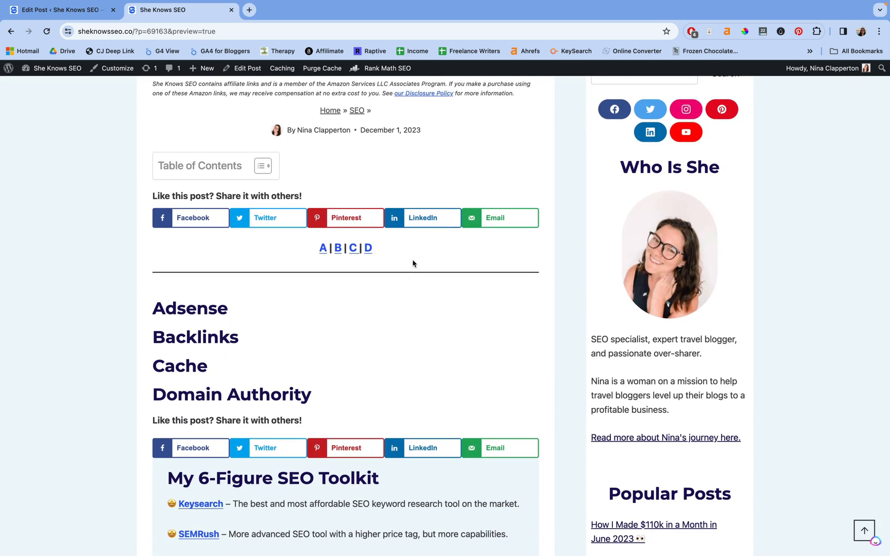
{"action": "scroll", "coordinate": [412, 263], "scroll_direction": "down", "scroll_amount": 1}
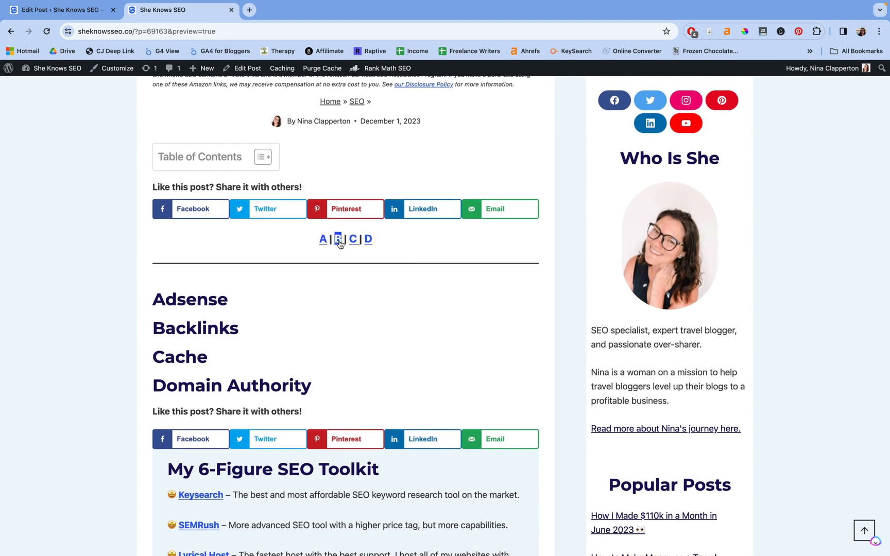
{"action": "left_click", "coordinate": [367, 240]}
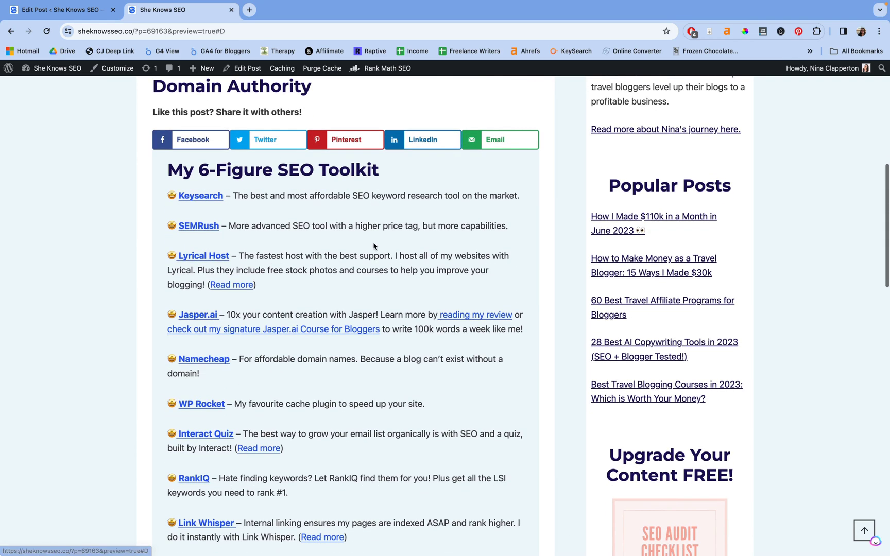
Confirm the jump by selecting the Domain Authority heading and the #D fragment in the address.
{"action": "left_click_drag", "start_coordinate": [151, 90], "coordinate": [324, 91]}
{"action": "left_click", "coordinate": [328, 92]}
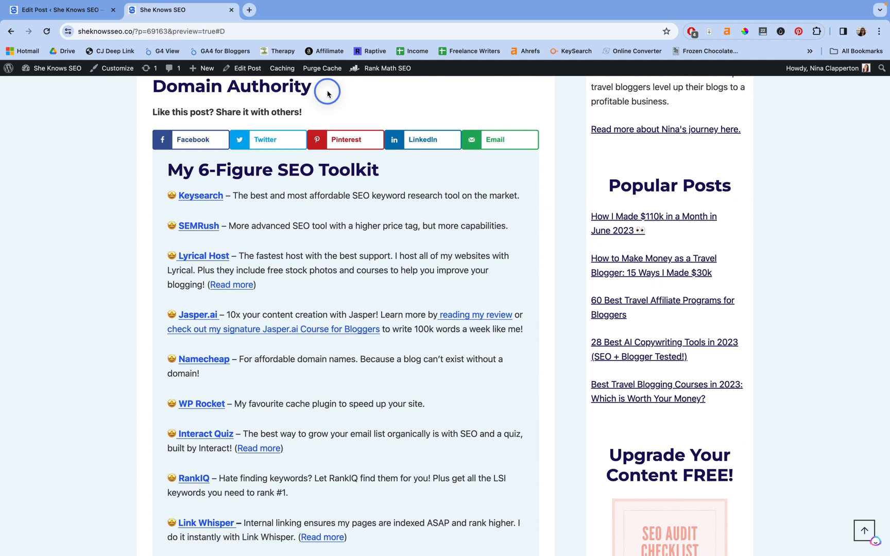
{"action": "left_click", "coordinate": [218, 32]}
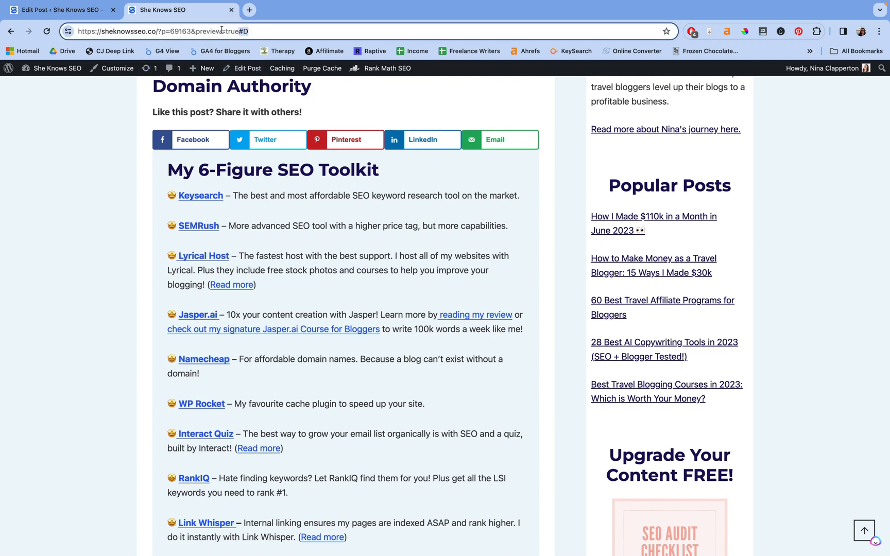
{"action": "left_click_drag", "start_coordinate": [249, 31], "coordinate": [240, 32]}
{"action": "scroll", "coordinate": [241, 249], "scroll_direction": "up", "scroll_amount": 6}
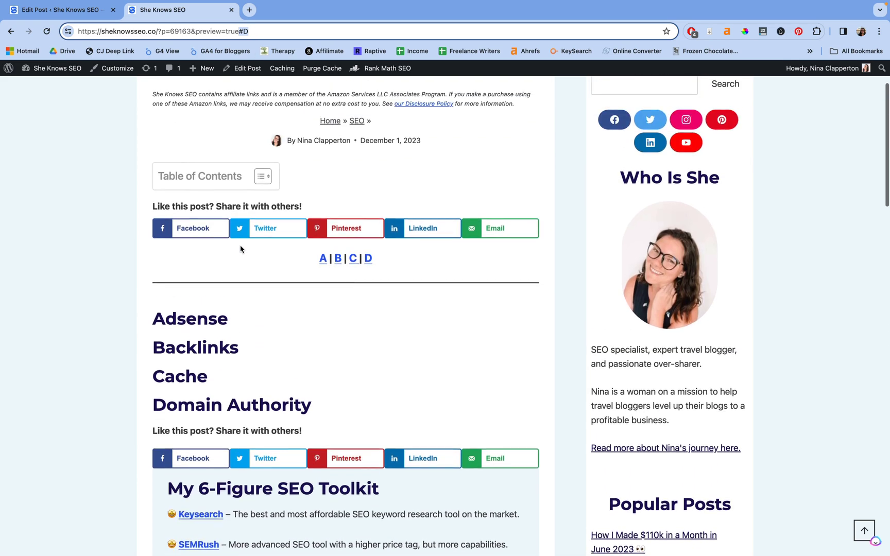
{"action": "scroll", "coordinate": [241, 249], "scroll_direction": "up", "scroll_amount": 2}
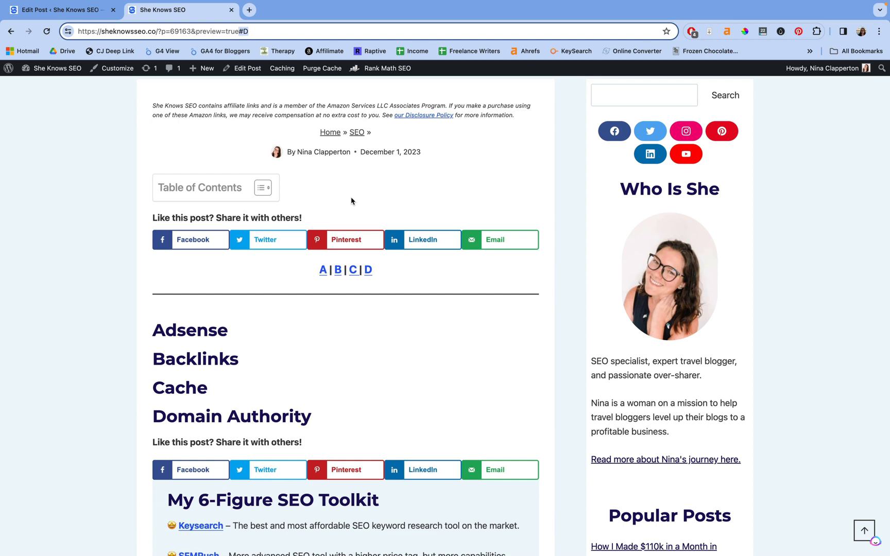
Back in the editor, show the A | B | C | D paragraph as HTML, cursor before #A.
{"action": "left_click", "coordinate": [96, 14]}
{"action": "left_click_drag", "start_coordinate": [342, 159], "coordinate": [407, 159]}
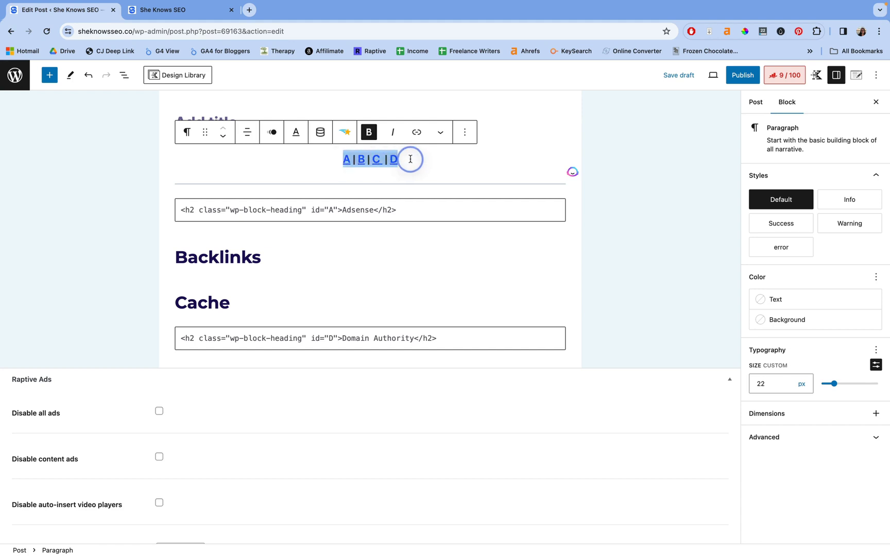
{"action": "left_click", "coordinate": [466, 133]}
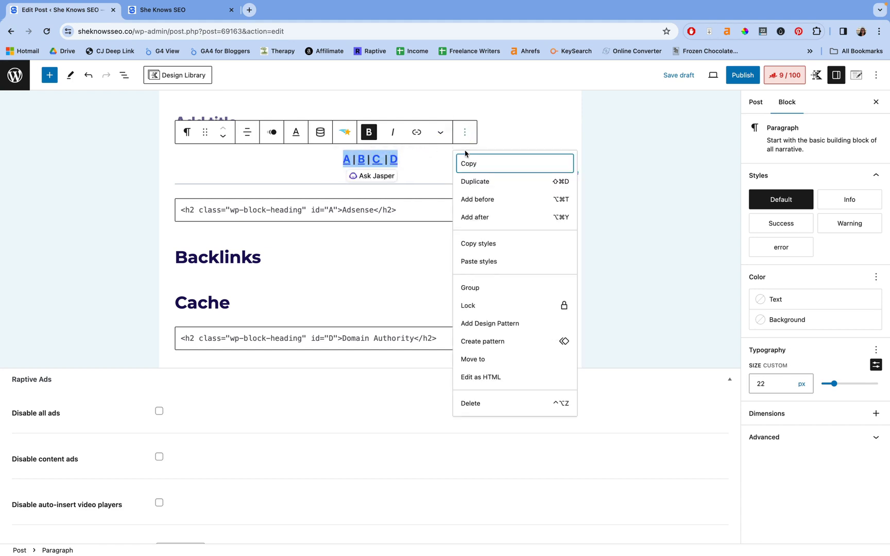
{"action": "left_click", "coordinate": [472, 379]}
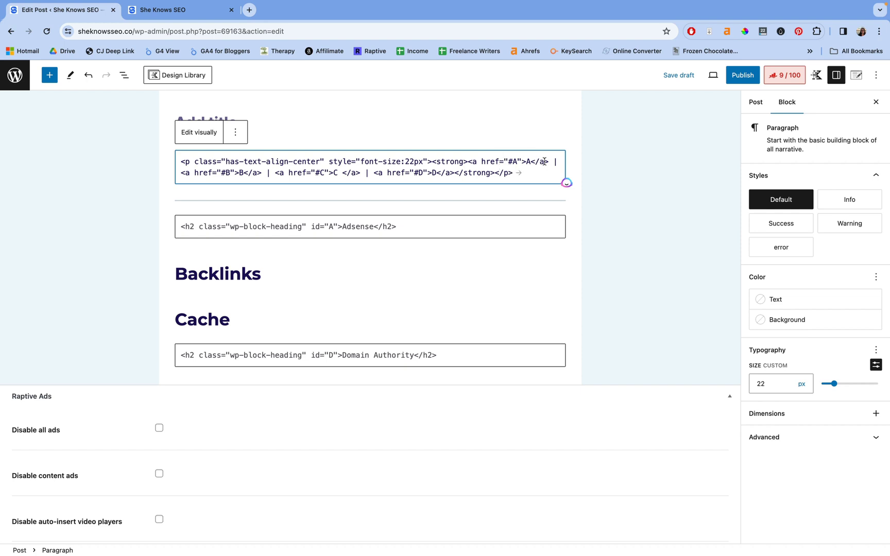
{"action": "left_click_drag", "start_coordinate": [548, 161], "coordinate": [466, 161]}
{"action": "left_click", "coordinate": [491, 159]}
{"action": "left_click", "coordinate": [510, 162]}
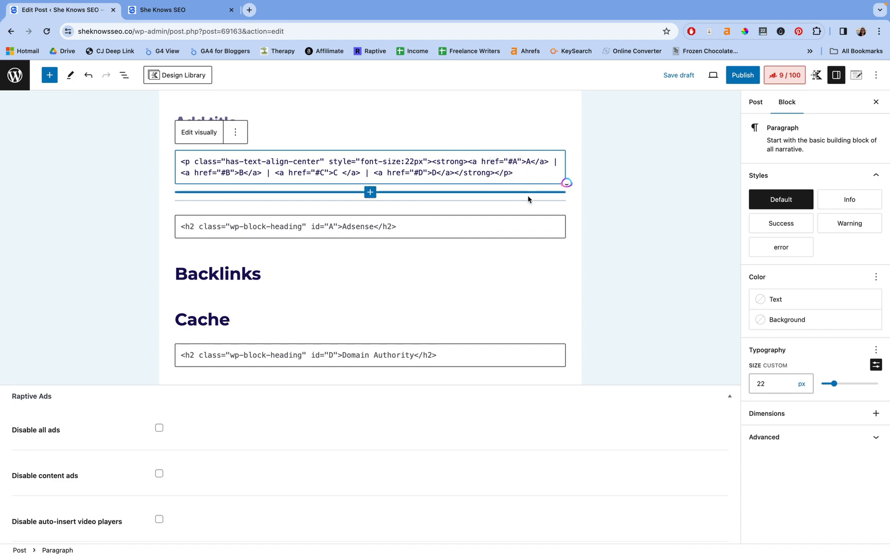
{"action": "type", "text": "http://shekn"}
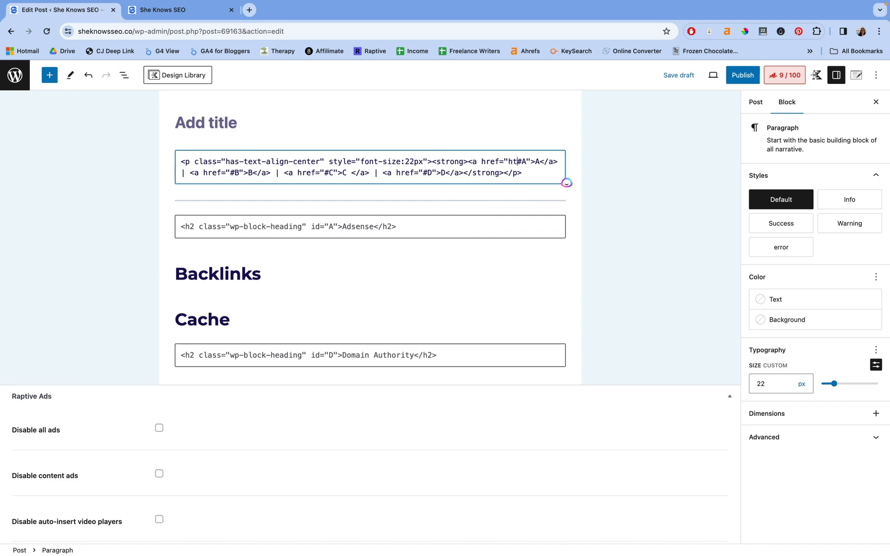
{"action": "type", "text": "owsseo.co"}
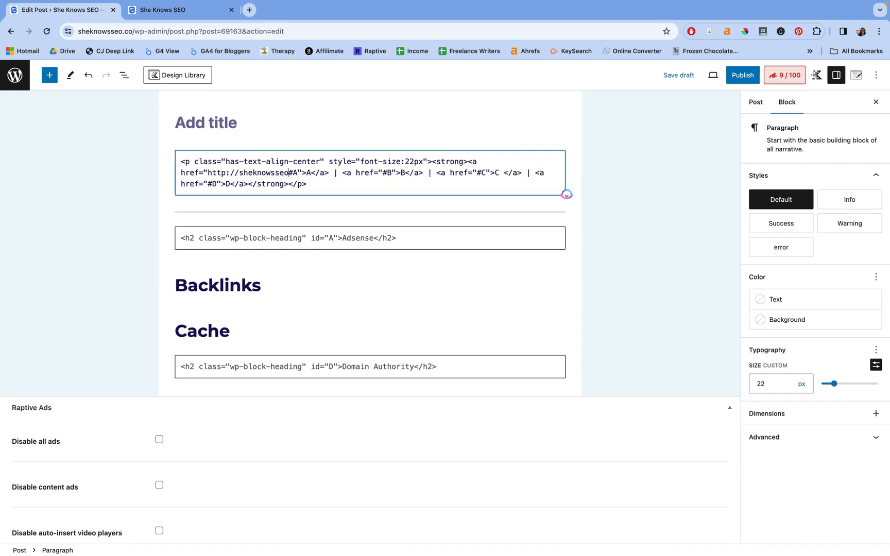
{"action": "type", "text": "/text-here"}
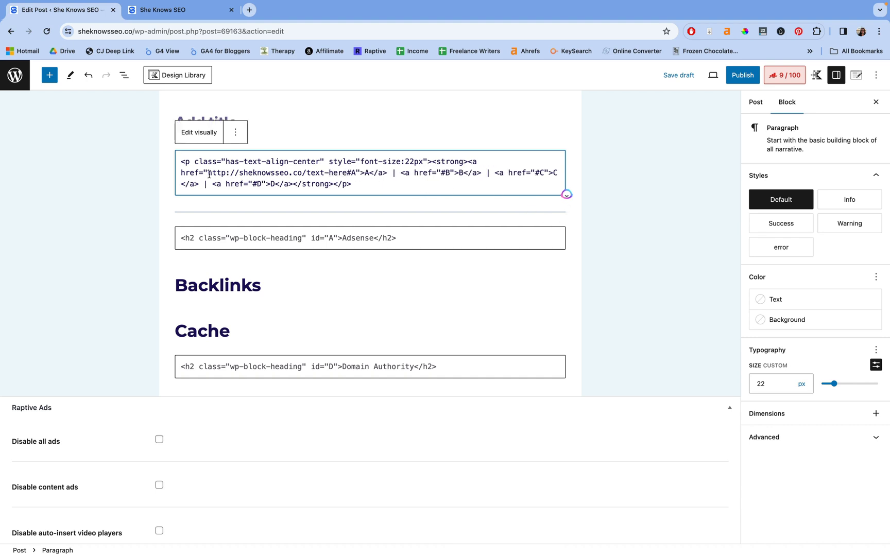
{"action": "left_click_drag", "start_coordinate": [208, 172], "coordinate": [355, 175]}
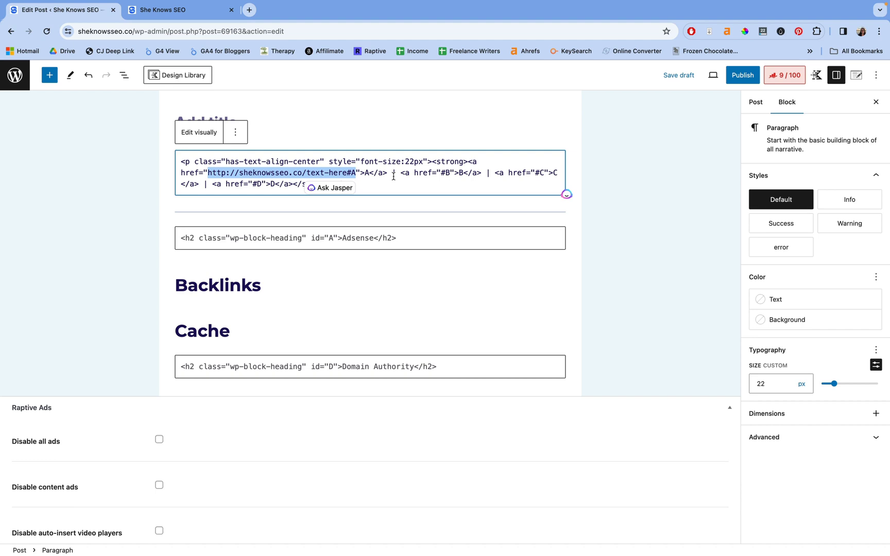
{"action": "left_click", "coordinate": [348, 174]}
{"action": "left_click_drag", "start_coordinate": [348, 174], "coordinate": [357, 174]}
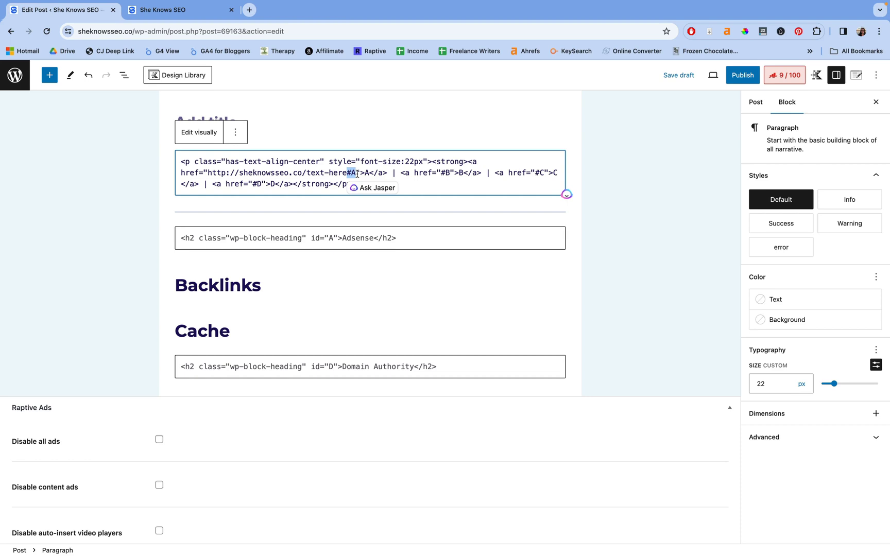
{"action": "left_click_drag", "start_coordinate": [357, 174], "coordinate": [351, 173]}
{"action": "left_click", "coordinate": [350, 173]}
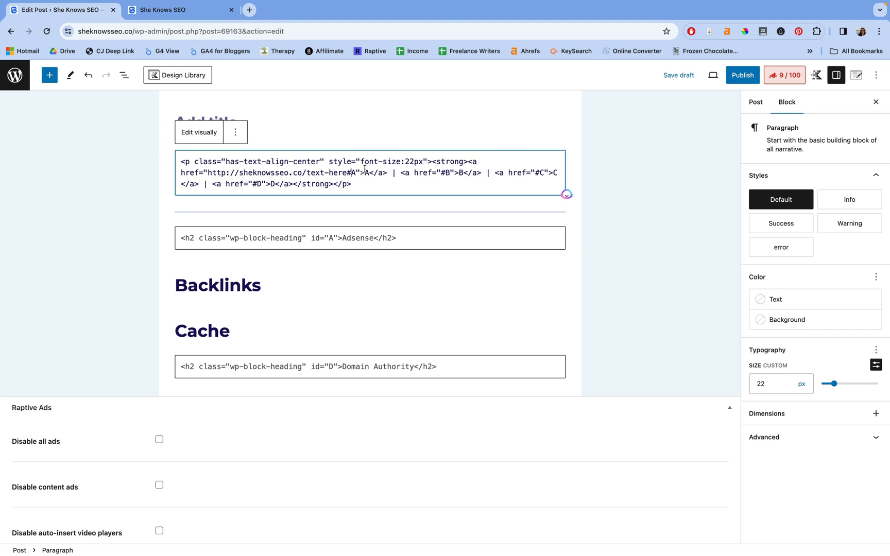
In the preview, test the A and C jump links, ending with the address at #C.
{"action": "left_click", "coordinate": [165, 10]}
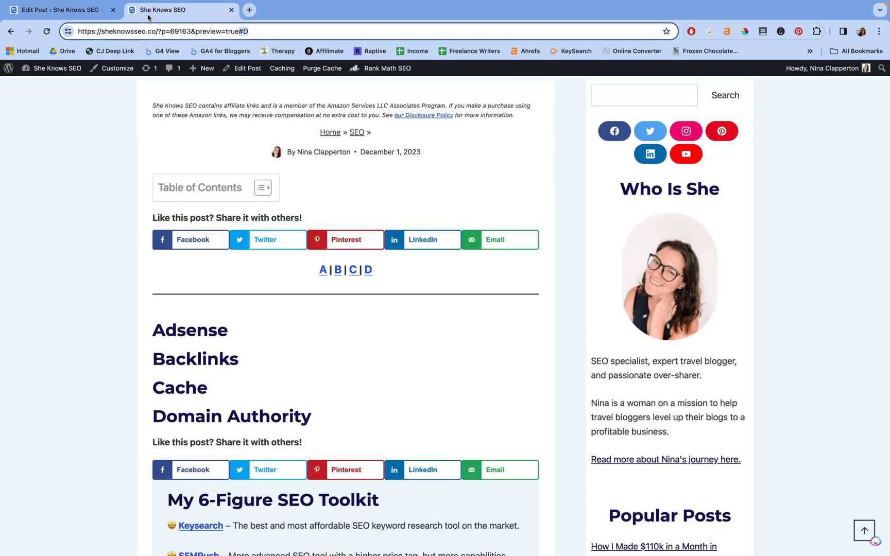
{"action": "left_click", "coordinate": [323, 270]}
{"action": "scroll", "coordinate": [326, 273], "scroll_direction": "down", "scroll_amount": 3}
{"action": "scroll", "coordinate": [340, 180], "scroll_direction": "up", "scroll_amount": 1}
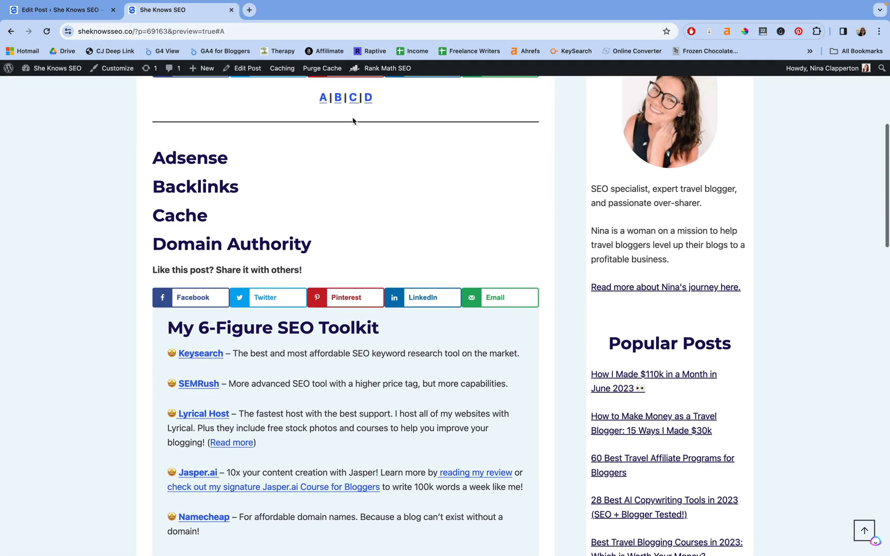
{"action": "left_click", "coordinate": [353, 101]}
{"action": "scroll", "coordinate": [352, 100], "scroll_direction": "up", "scroll_amount": 5}
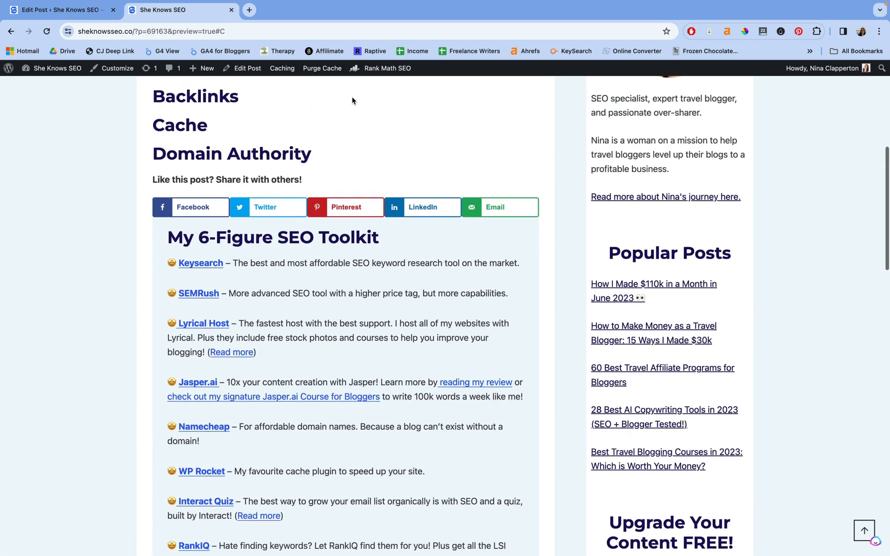
{"action": "scroll", "coordinate": [353, 100], "scroll_direction": "up", "scroll_amount": 1}
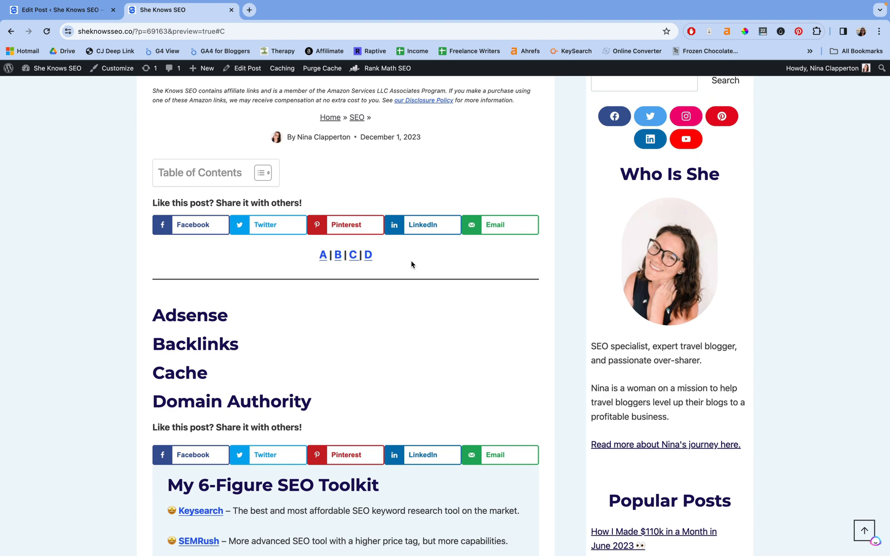
{"action": "scroll", "coordinate": [411, 264], "scroll_direction": "down", "scroll_amount": 3}
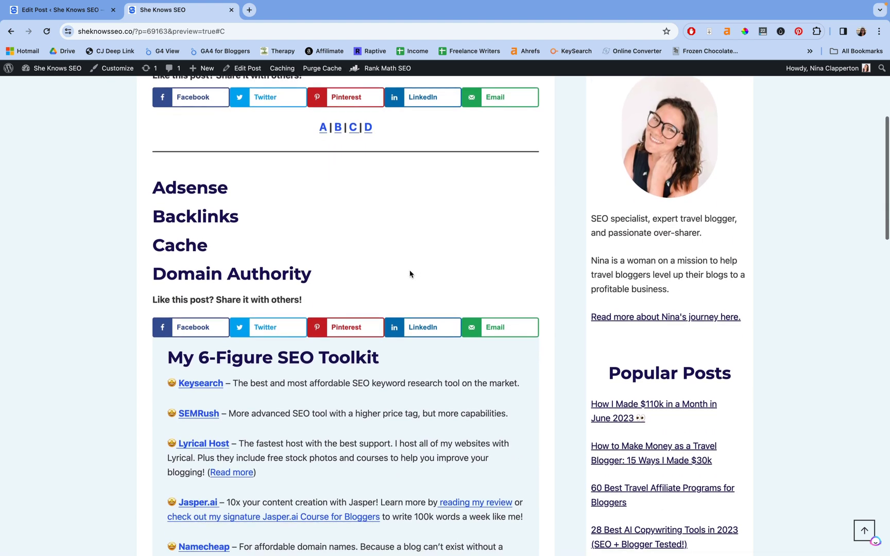
Search the blog for 'name' using the sidebar search box.
{"action": "scroll", "coordinate": [553, 225], "scroll_direction": "up", "scroll_amount": 5}
{"action": "left_click", "coordinate": [630, 133]}
{"action": "type", "text": "name"}
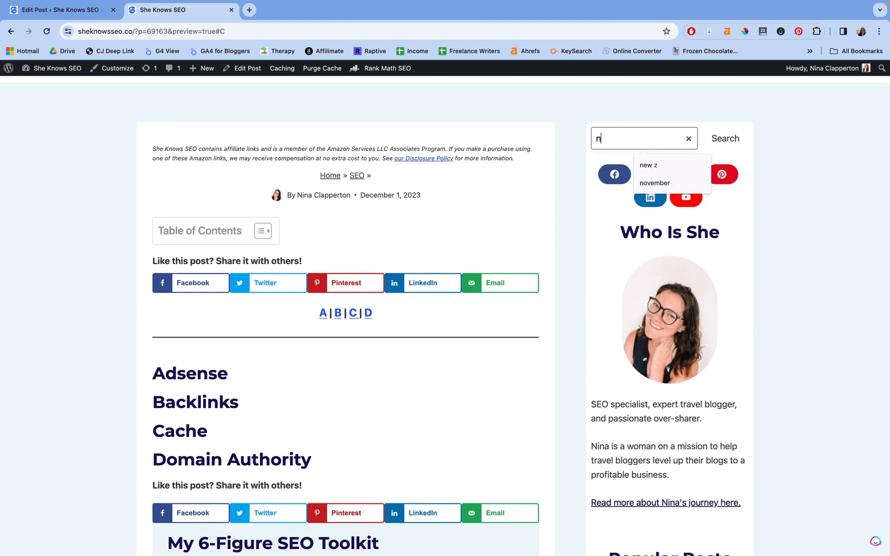
{"action": "key", "text": "Return"}
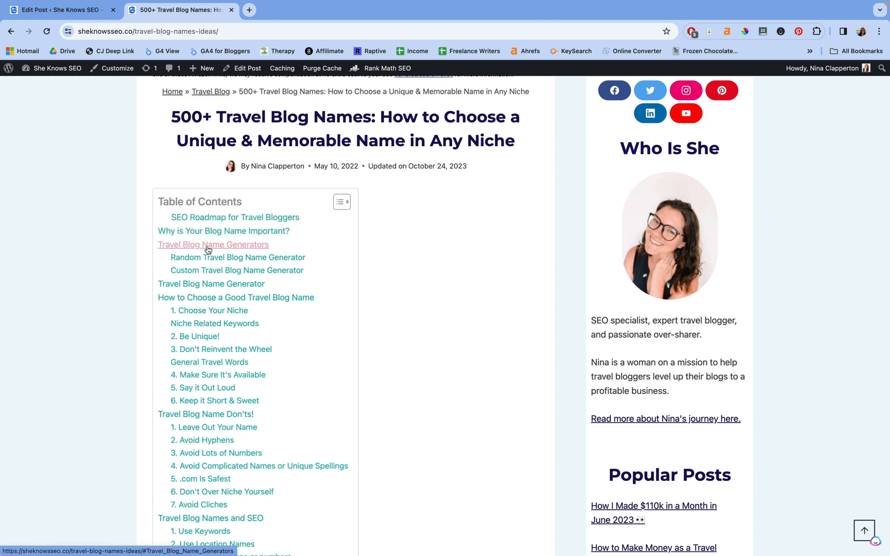
Jump to Travel Blog Name Generators via the table of contents and select the #Travel_Blog_Name_Generators fragment.
{"action": "left_click", "coordinate": [208, 250]}
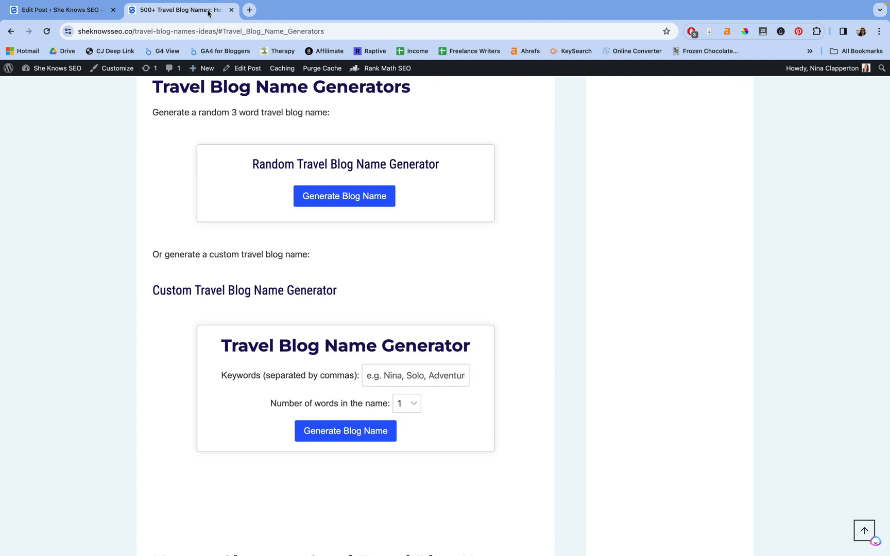
{"action": "left_click", "coordinate": [217, 31]}
{"action": "left_click_drag", "start_coordinate": [354, 31], "coordinate": [240, 31]}
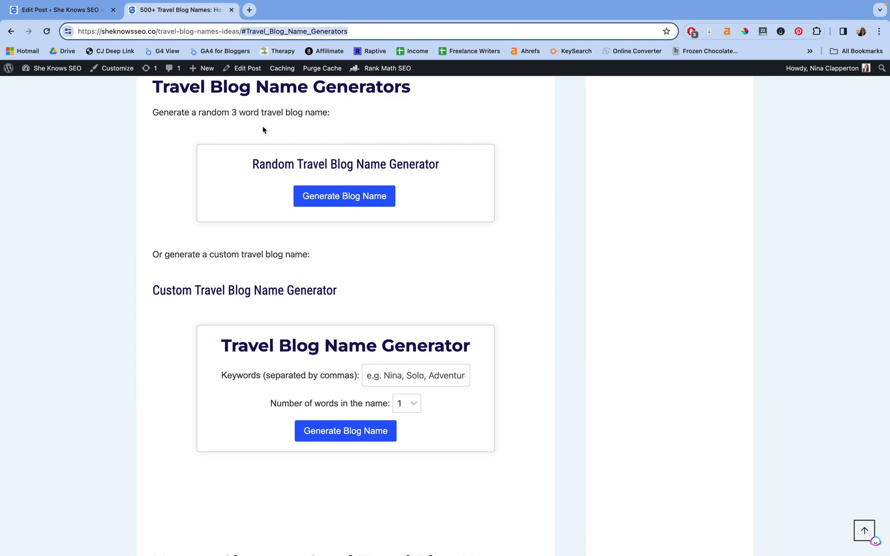
Collapse the table of contents at the top of the travel blog names post.
{"action": "scroll", "coordinate": [263, 130], "scroll_direction": "up", "scroll_amount": 20}
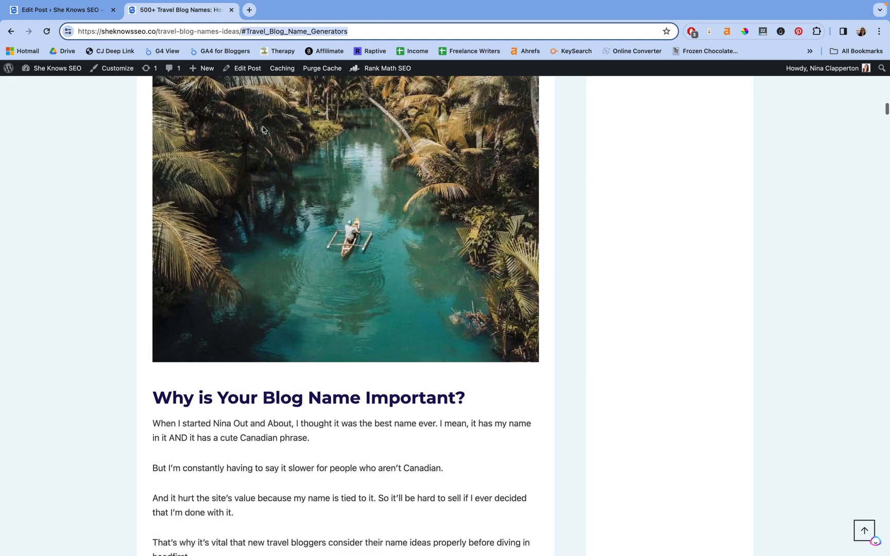
{"action": "scroll", "coordinate": [262, 130], "scroll_direction": "up", "scroll_amount": 5}
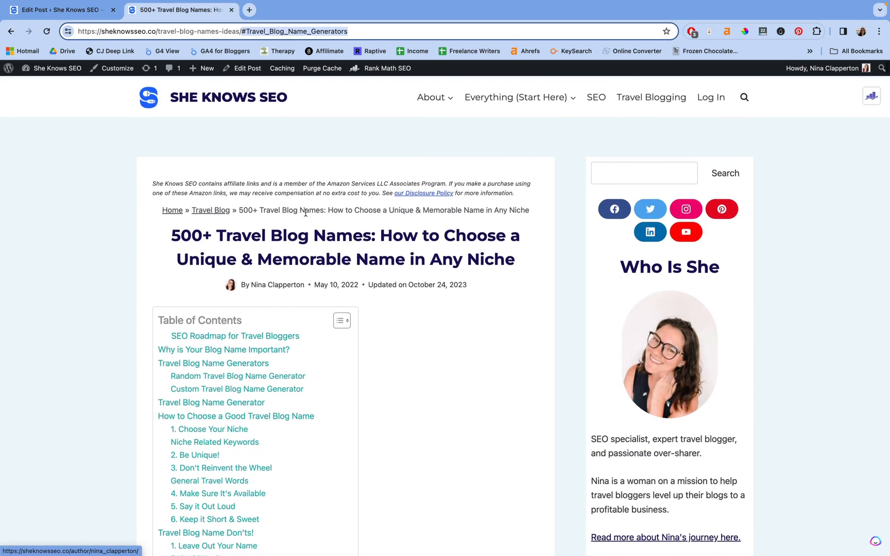
{"action": "left_click", "coordinate": [342, 319]}
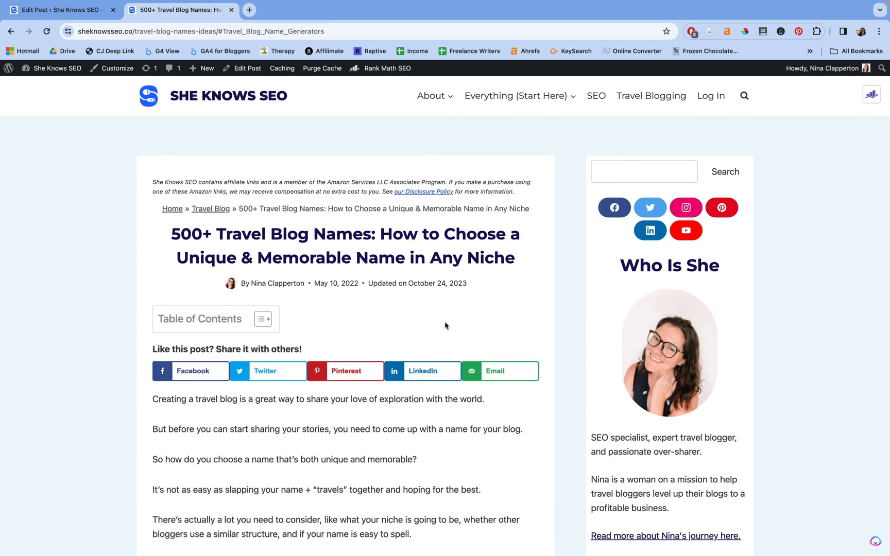
{"action": "scroll", "coordinate": [446, 326], "scroll_direction": "down", "scroll_amount": 20}
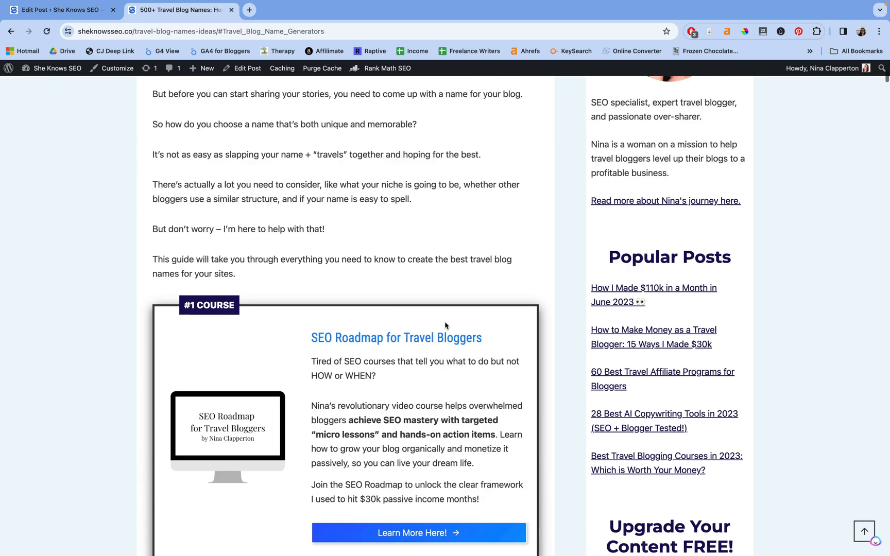